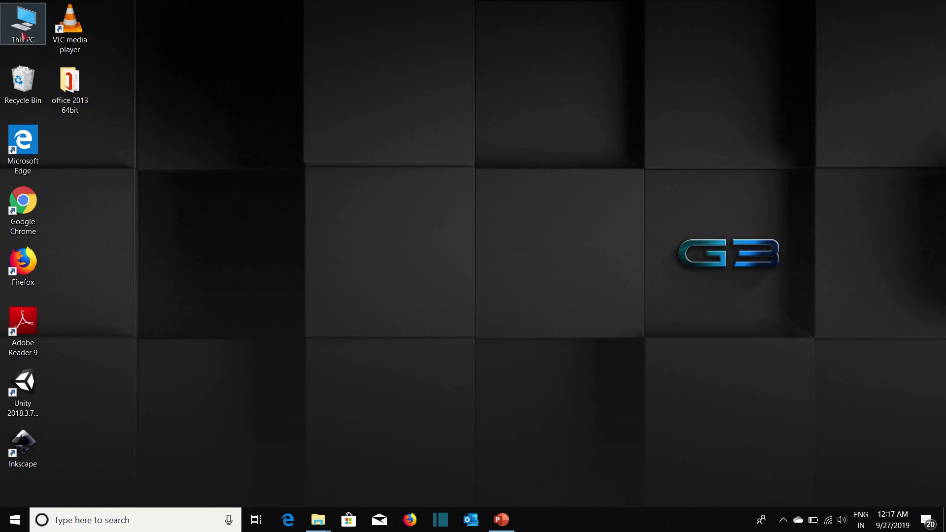
Step: View This PC's system information, then close that window
right_click(22, 36)
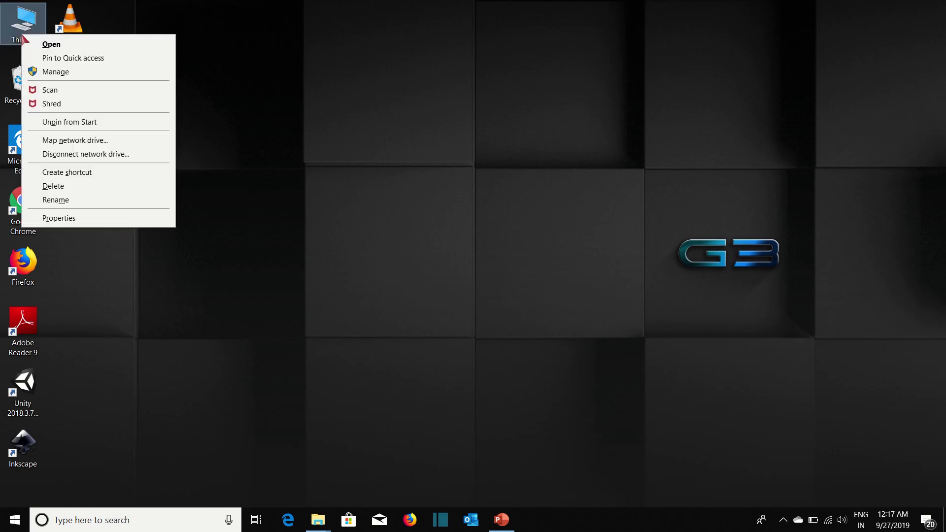
left_click(74, 220)
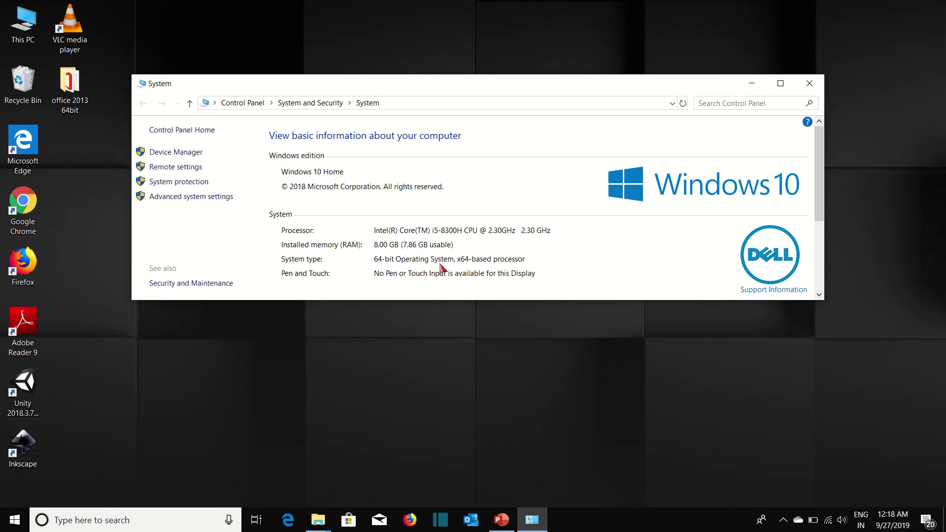
left_click(390, 266)
left_click(810, 84)
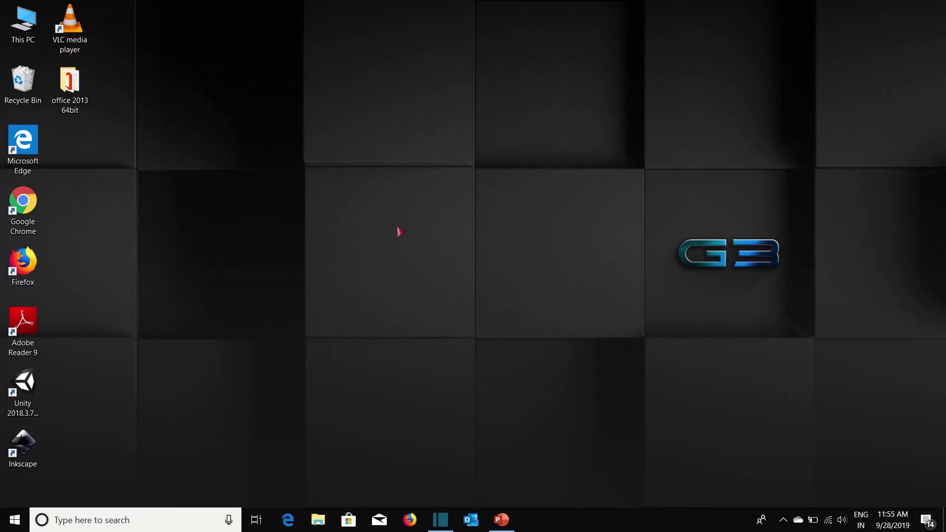
Step: Open the office 2013 64bit folder, check the setup file's properties, and launch setup
double_click(77, 104)
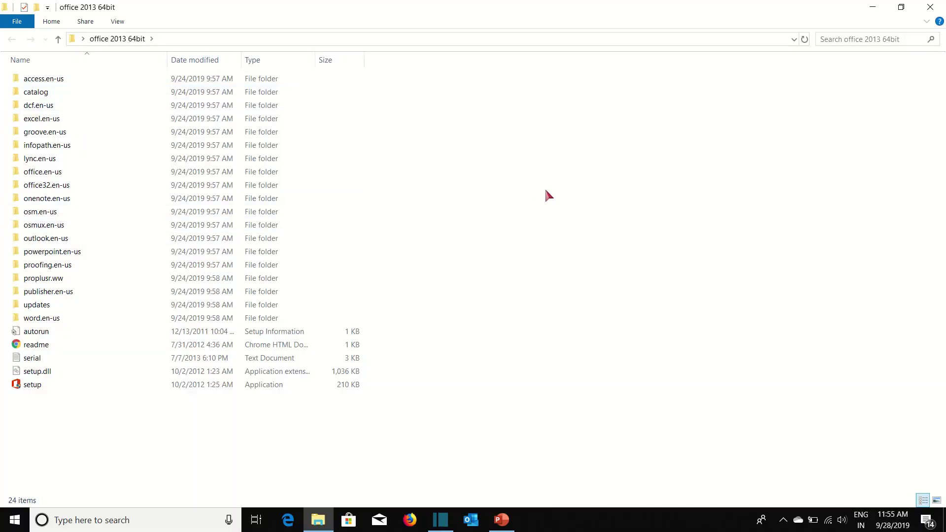
left_click(20, 388)
double_click(20, 389)
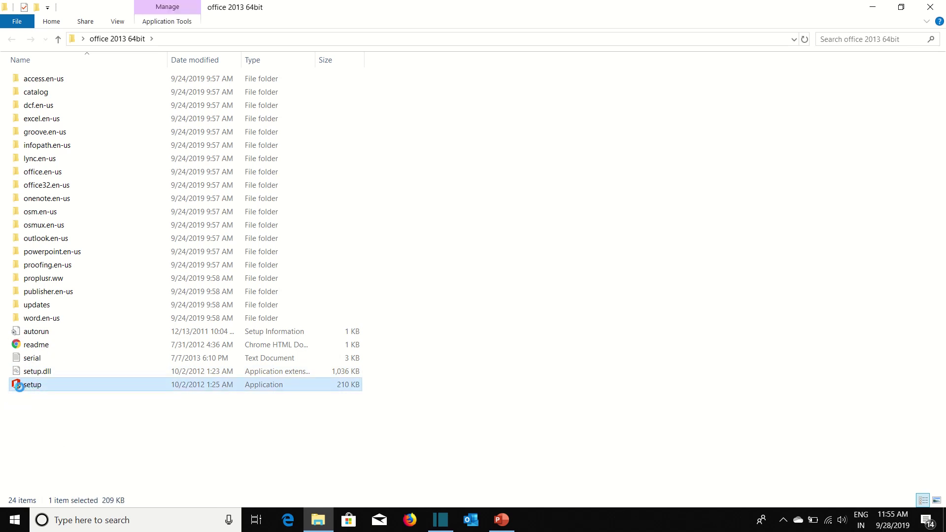
right_click(18, 387)
left_click(64, 383)
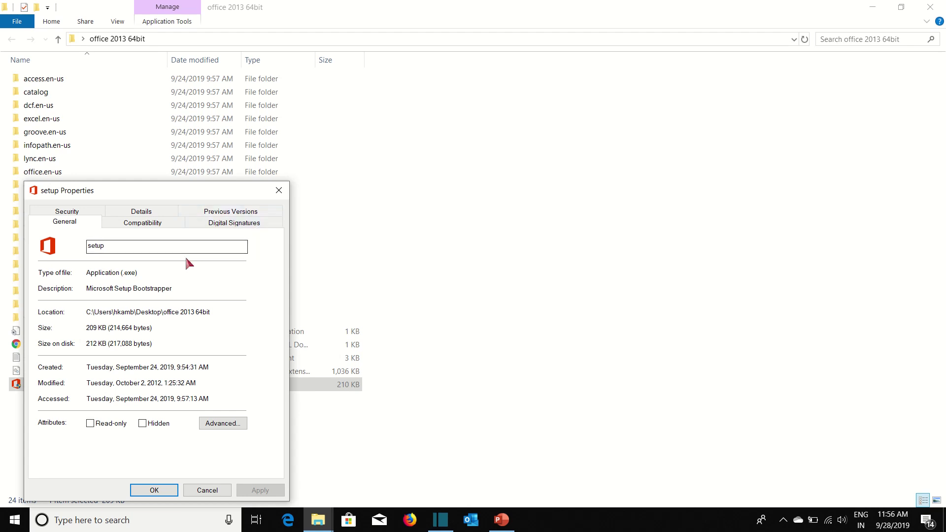
left_click(283, 194)
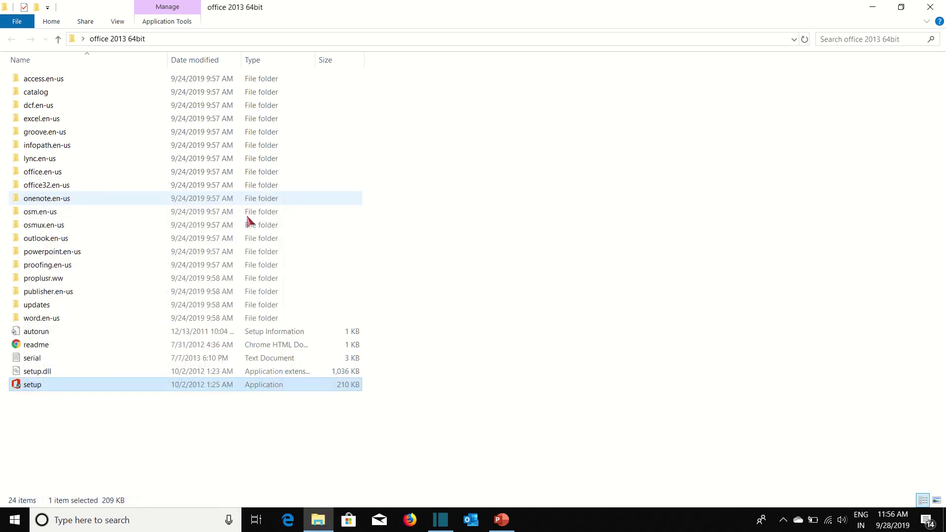
double_click(47, 384)
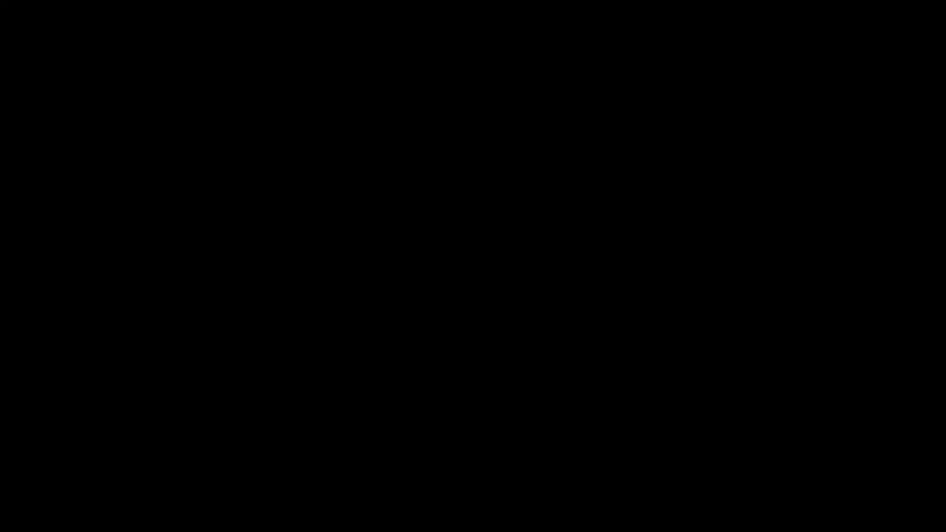
Step: Approve the User Account Control prompt so Office 2013 Setup loads
left_click(437, 344)
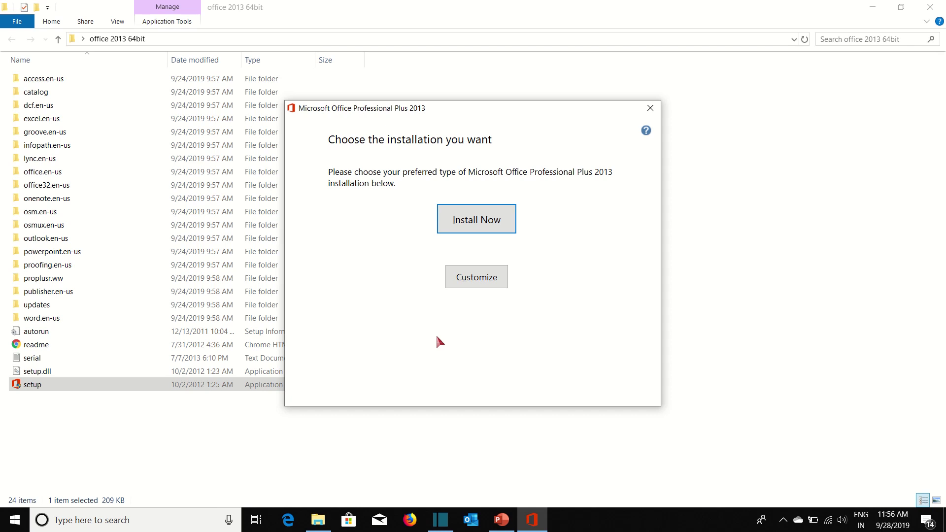
Step: Choose Customize and set Microsoft Access to Not Available, then back to Run from My Computer
left_click(483, 279)
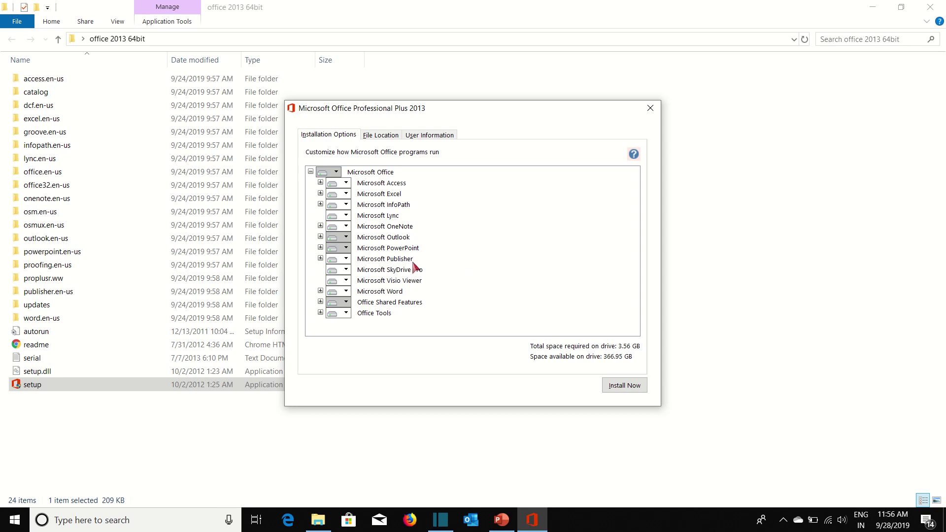
left_click(347, 185)
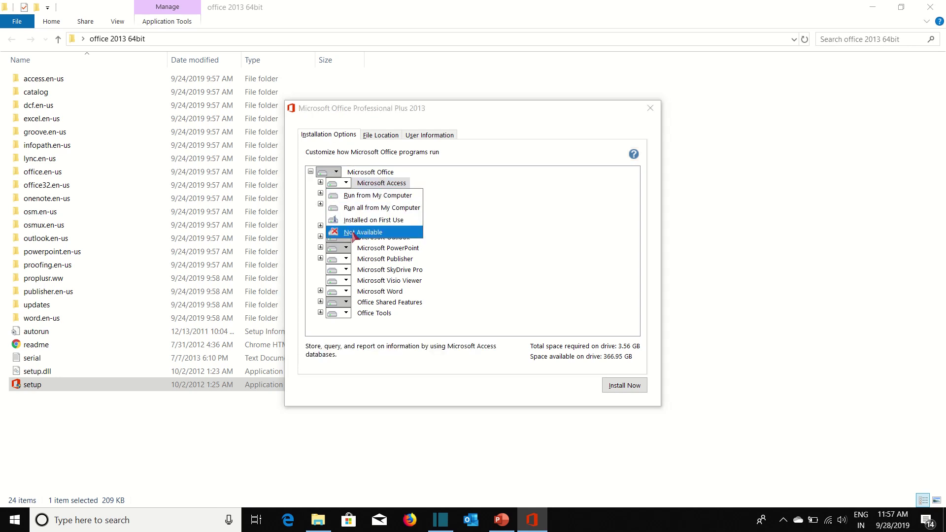
left_click(353, 233)
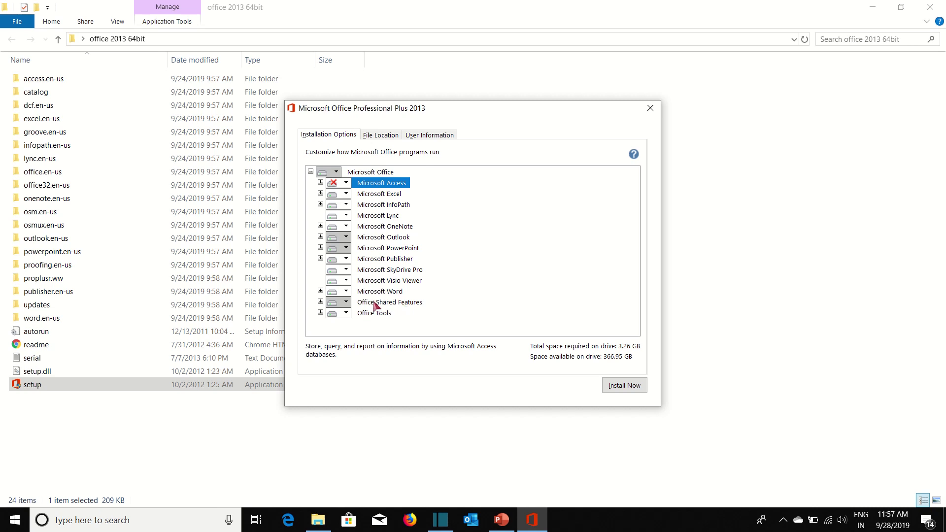
left_click(346, 291)
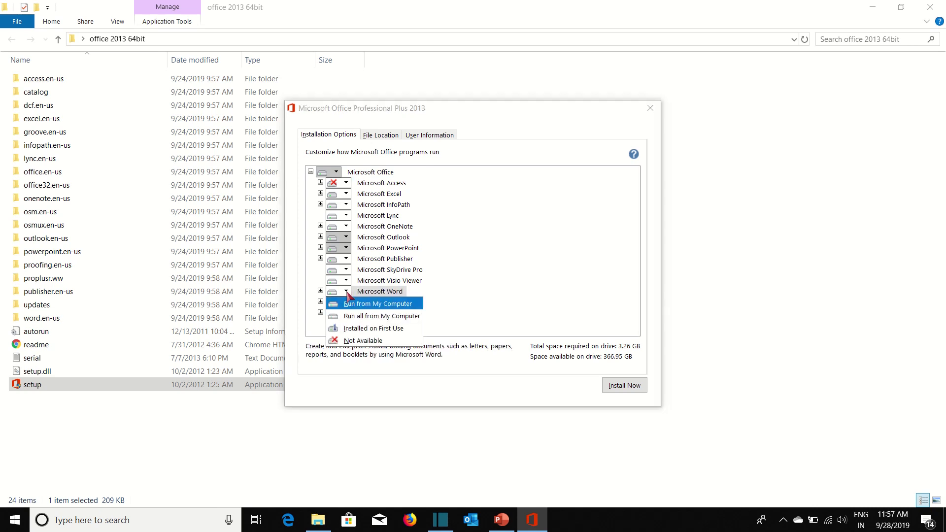
left_click(348, 296)
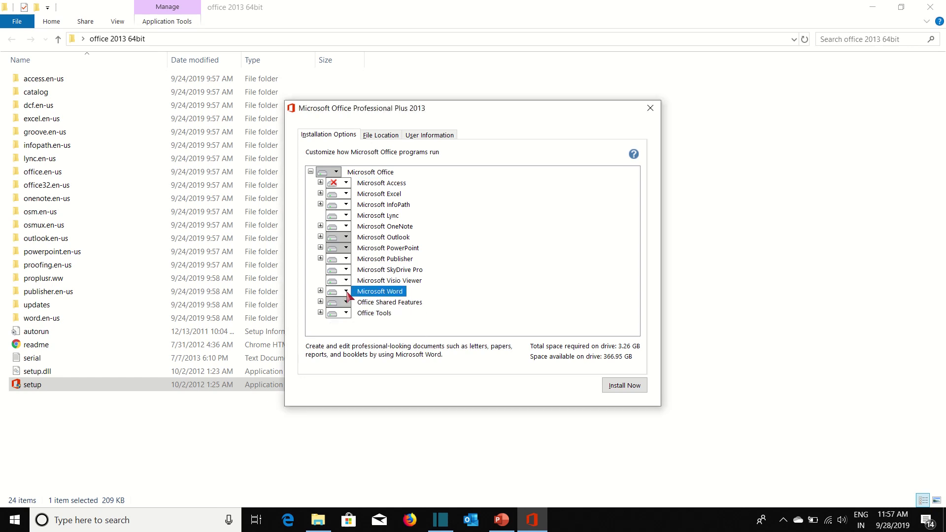
left_click(344, 186)
left_click(344, 186)
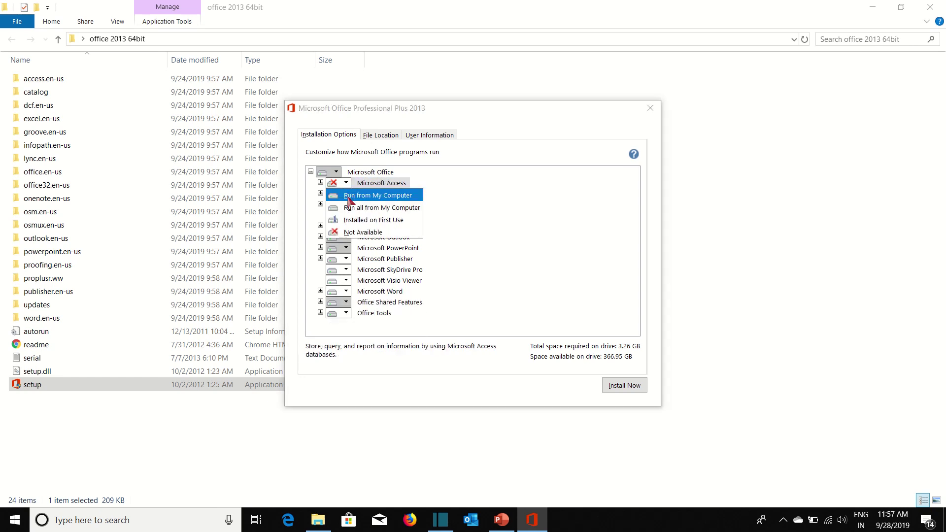
left_click(348, 196)
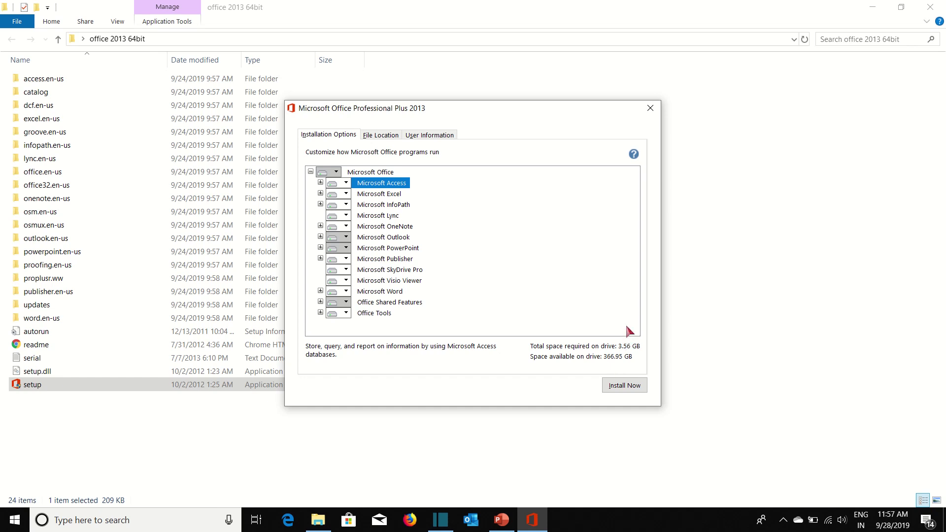
Step: Start the Office installation with Install Now and let it run to completion
left_click(624, 386)
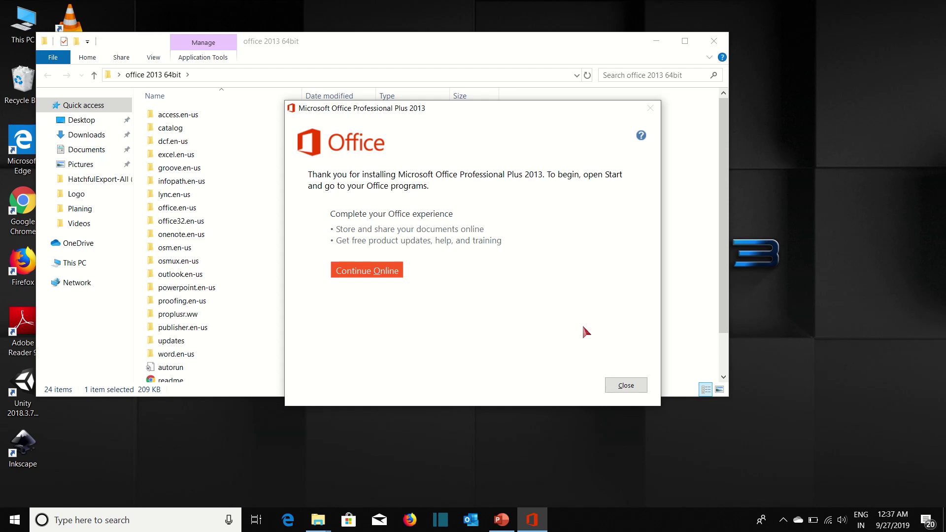
Step: Close the finished installer and the office 2013 64bit folder window
left_click(622, 392)
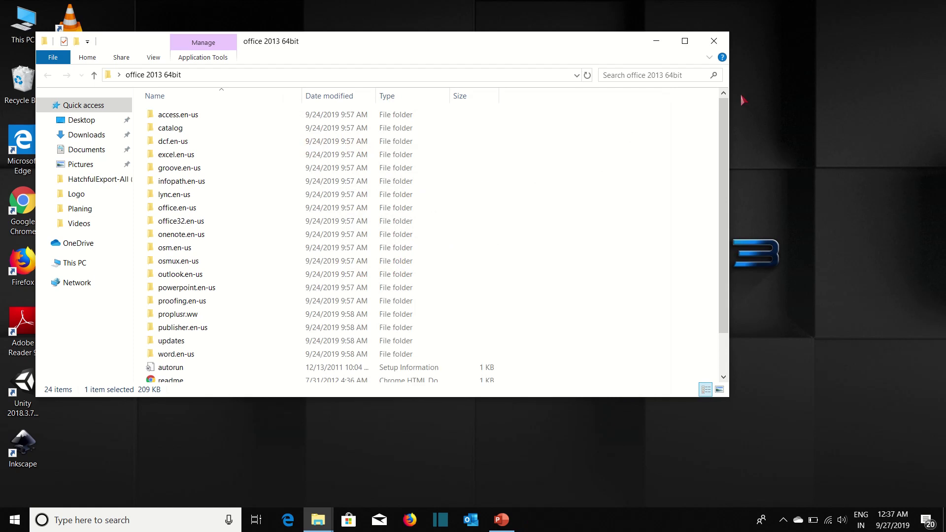
left_click(714, 42)
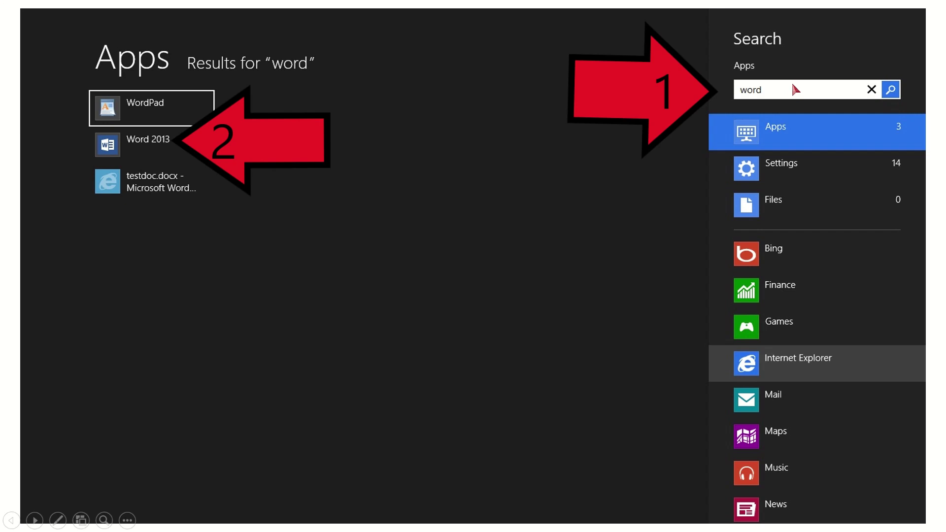
Step: Present the Word 2013 search slide and exit the slideshow to the desktop
key("ctrl")
key("ctrl")
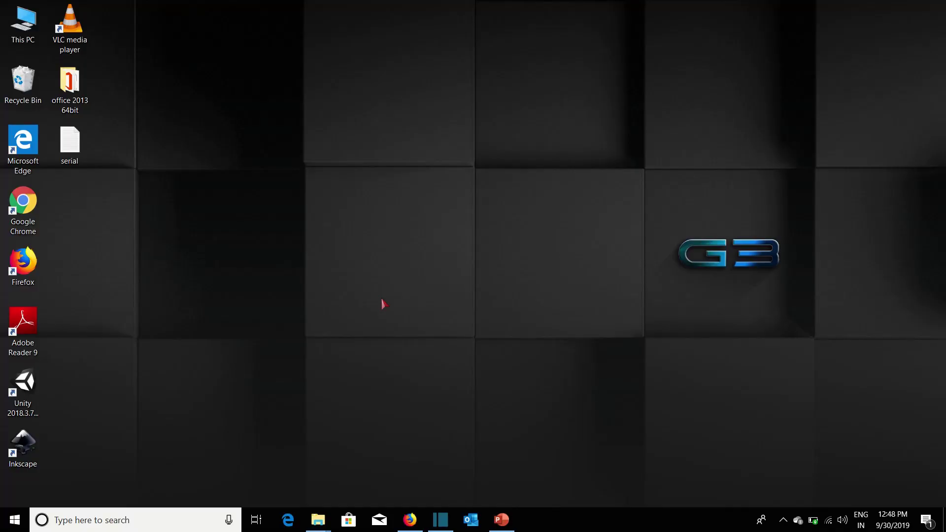
Step: Search Windows for 'word' and launch Word 2013 from the results
left_click(103, 521)
left_click(78, 518)
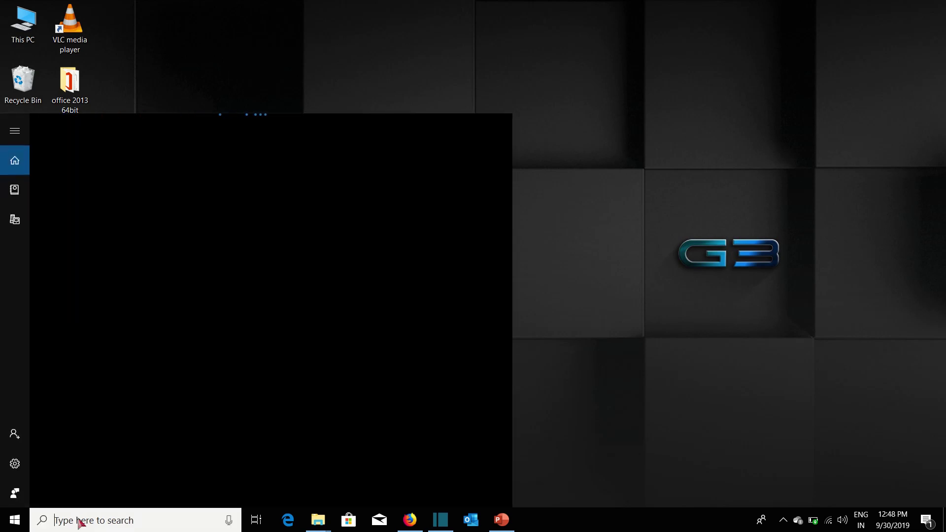
type("word")
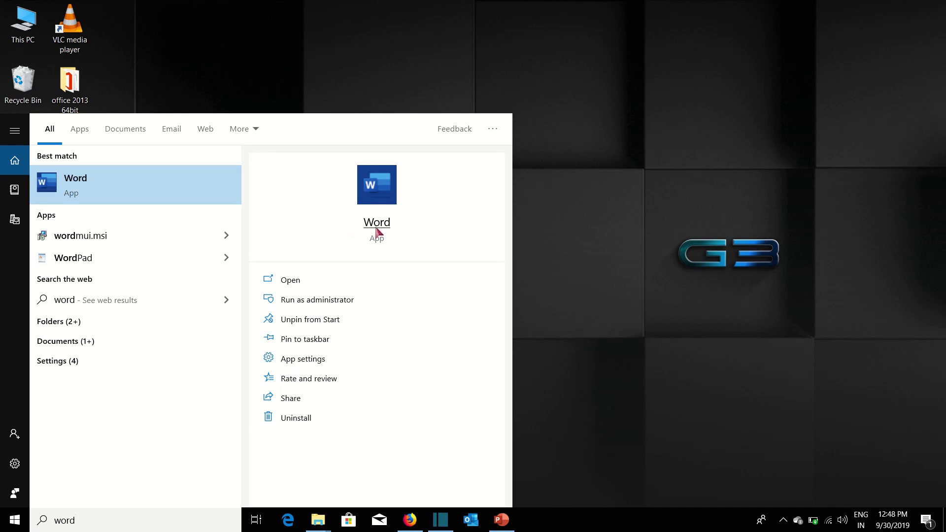
left_click(297, 282)
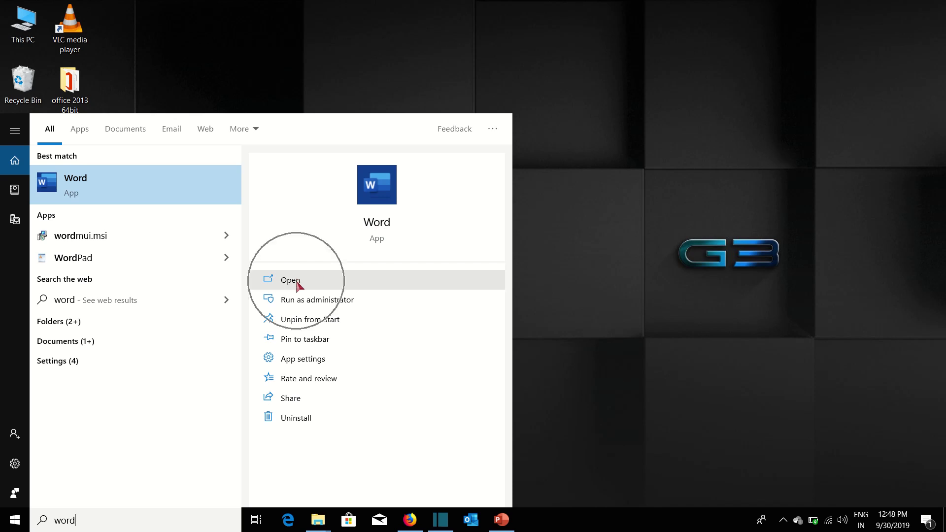
left_click(383, 226)
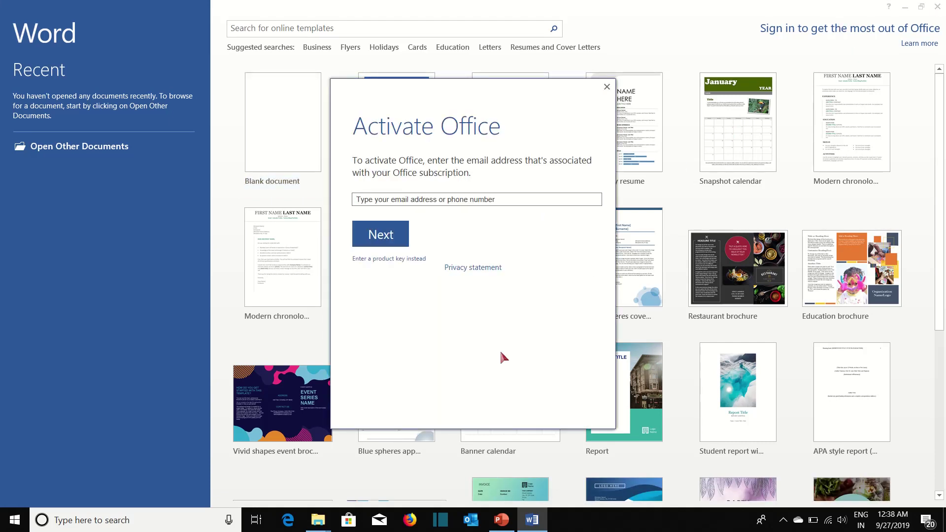
Step: Switch Word's activation to 'Enter a product key instead', then dismiss the prompt and exit Word
left_click(444, 199)
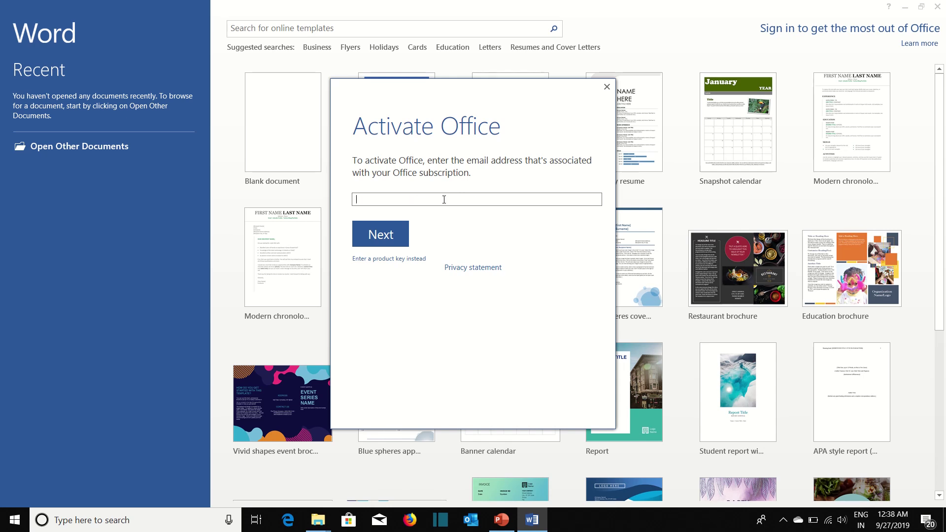
left_click(382, 262)
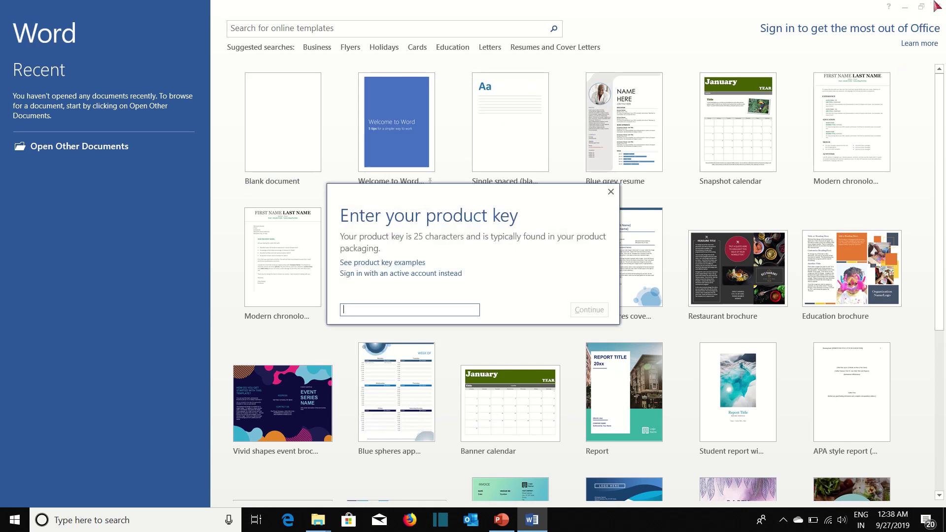
mouse_move(473, 3)
left_click(611, 192)
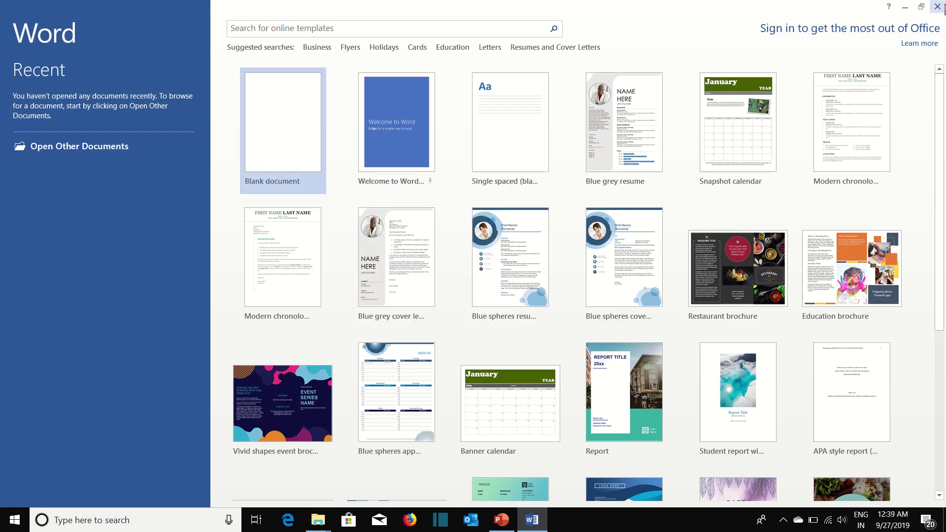
left_click(938, 6)
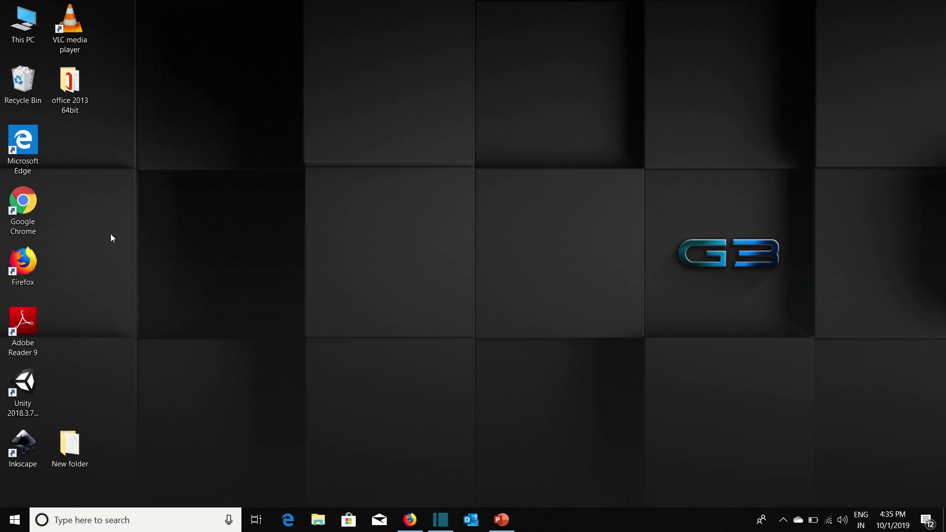
Step: Open the serial file from the office 2013 64bit folder in Notepad and select its activation key
double_click(73, 92)
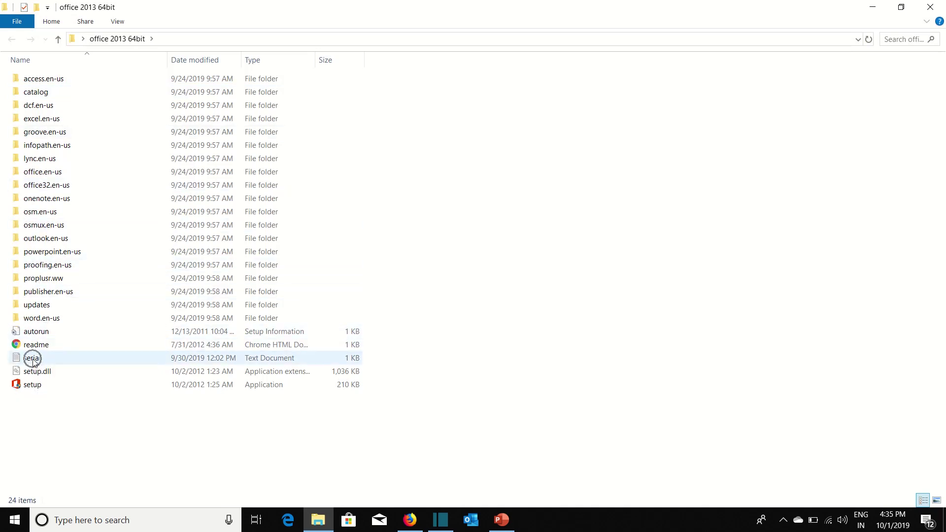
double_click(59, 359)
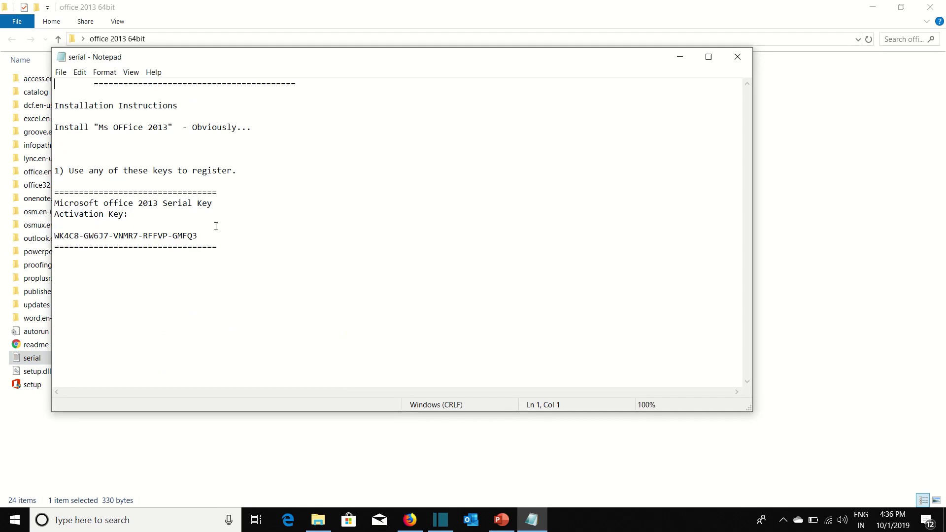
left_click_drag(205, 235, 54, 235)
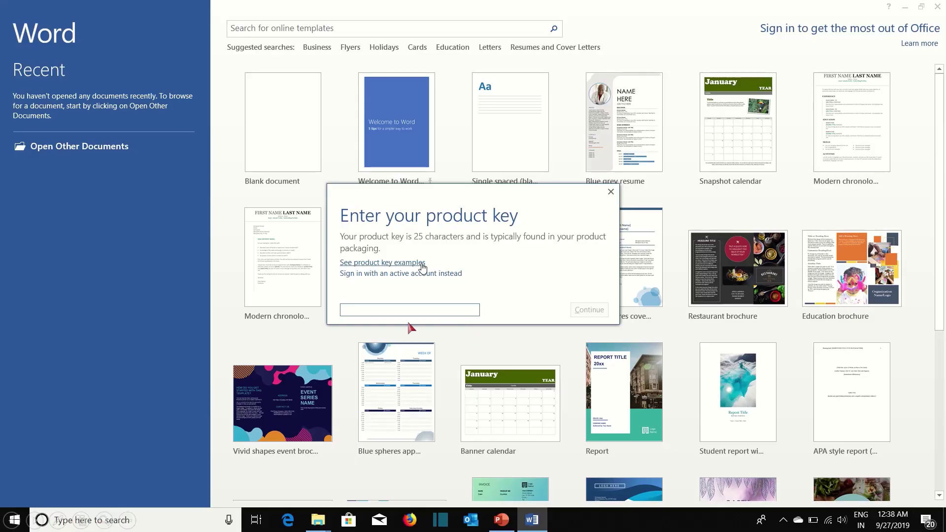
Step: Focus the 25-character product key field and try to continue activation
left_click(375, 314)
left_click(592, 317)
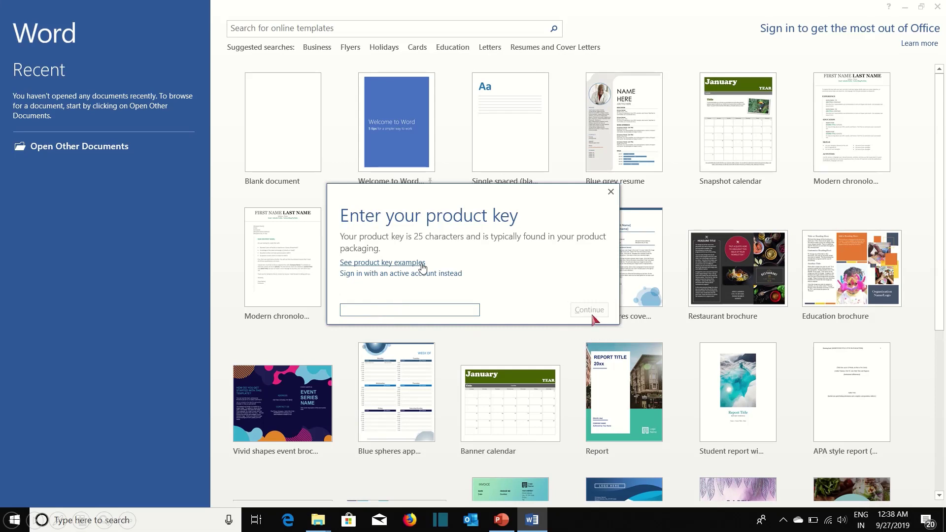